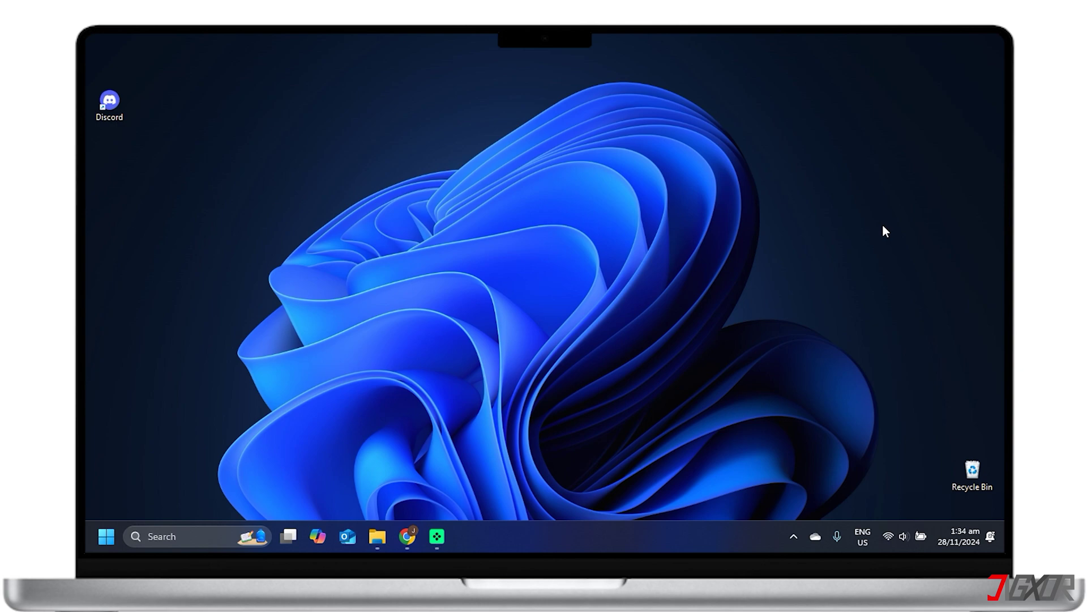
# Step: End the Discord (6) processes in Task Manager, then close Task Manager
pyautogui.hotkey('ctrl', 'shift', 'Escape')
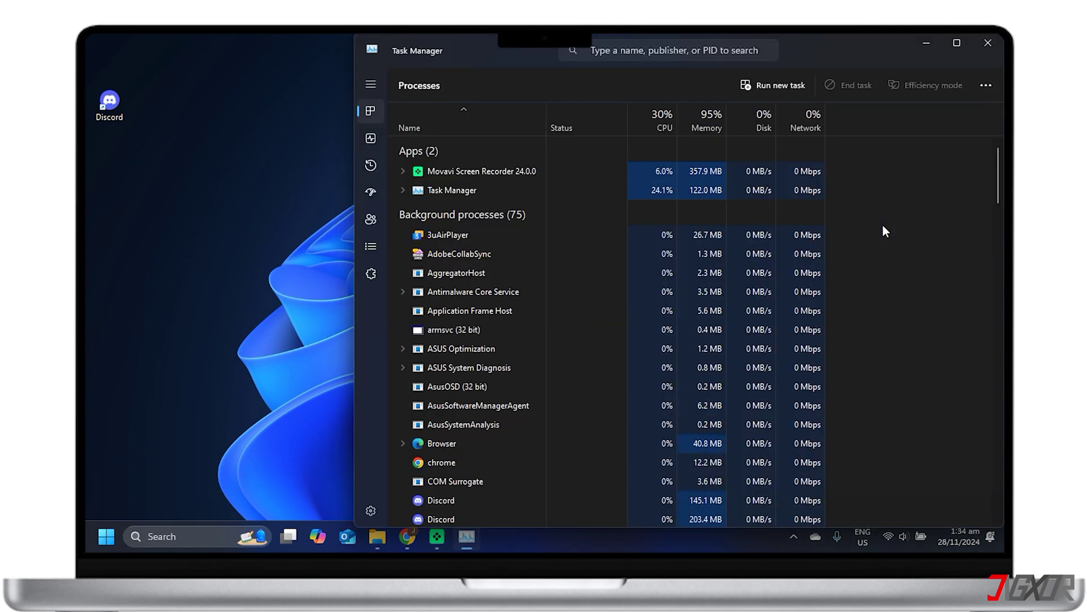
pyautogui.click(957, 44)
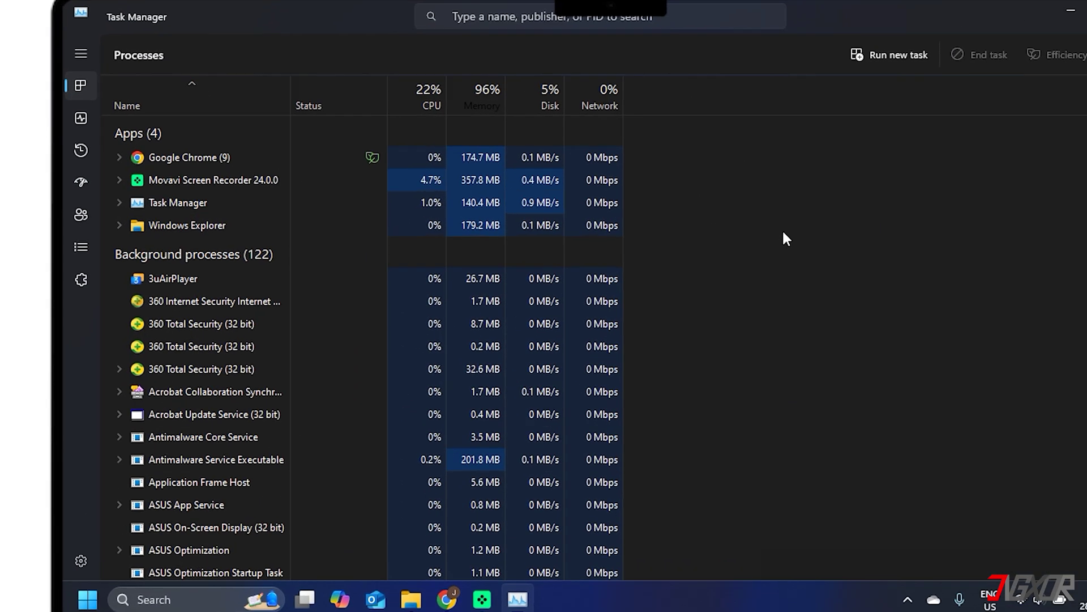
pyautogui.scroll(-8, 784, 231)
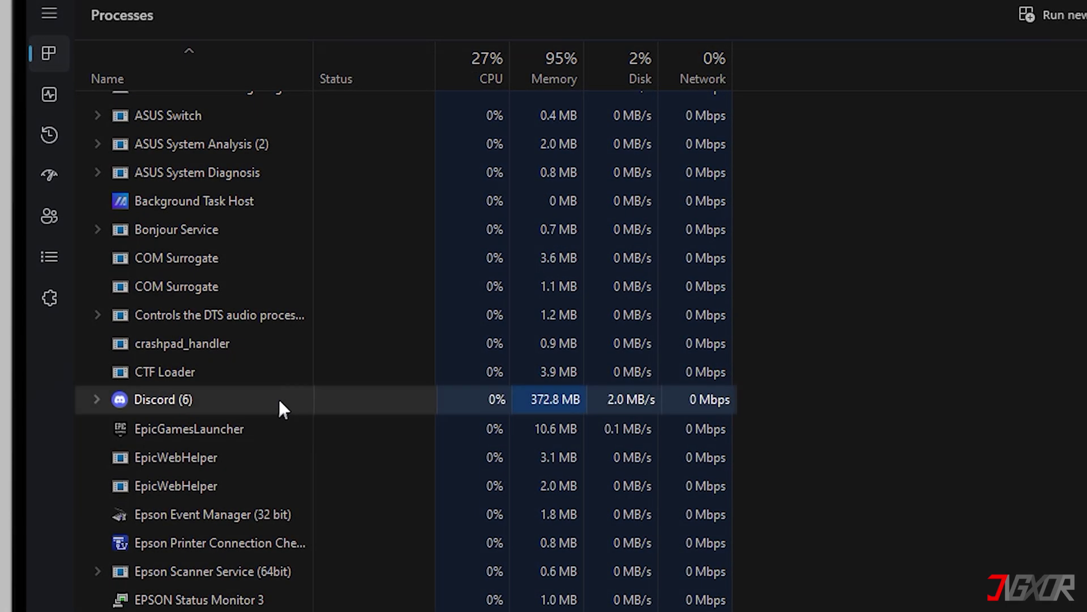
pyautogui.rightClick(279, 401)
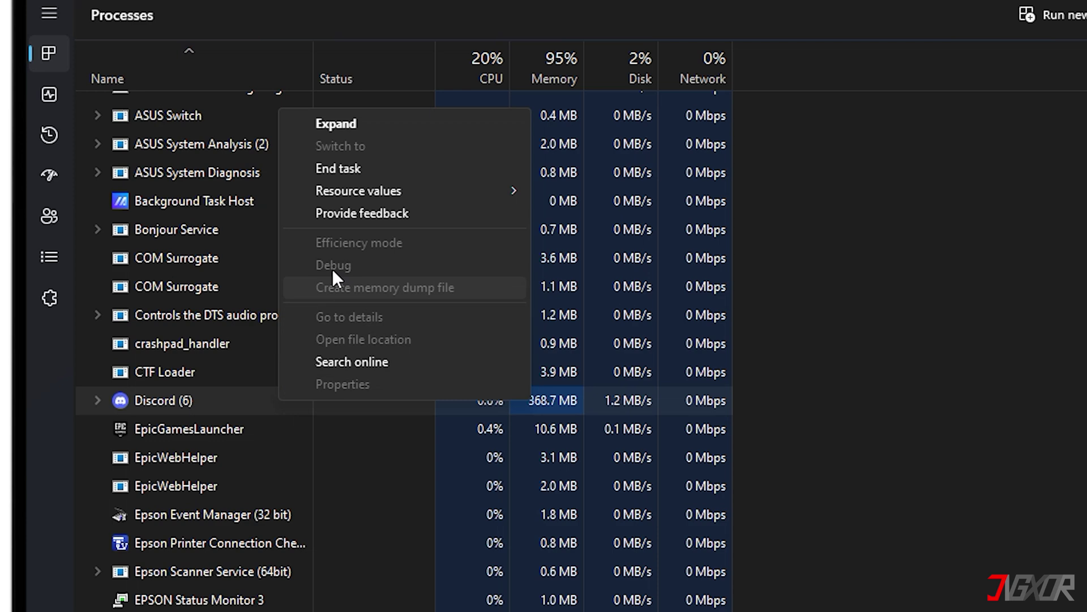
pyautogui.click(342, 168)
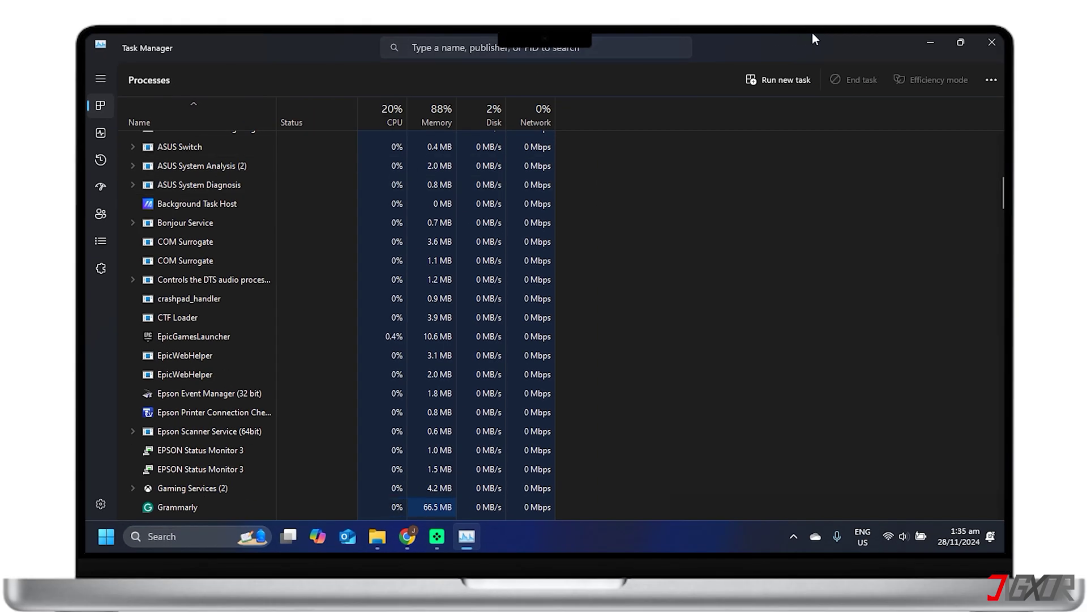
pyautogui.click(988, 43)
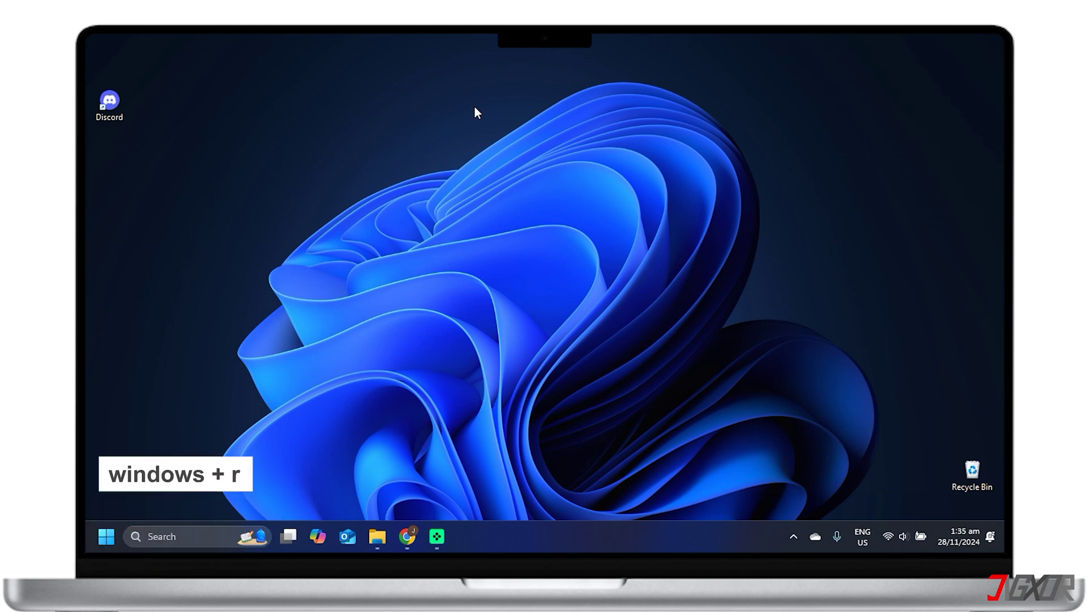
# Step: Open the AppData Roaming folder by running %appdata%
pyautogui.press('super+r')
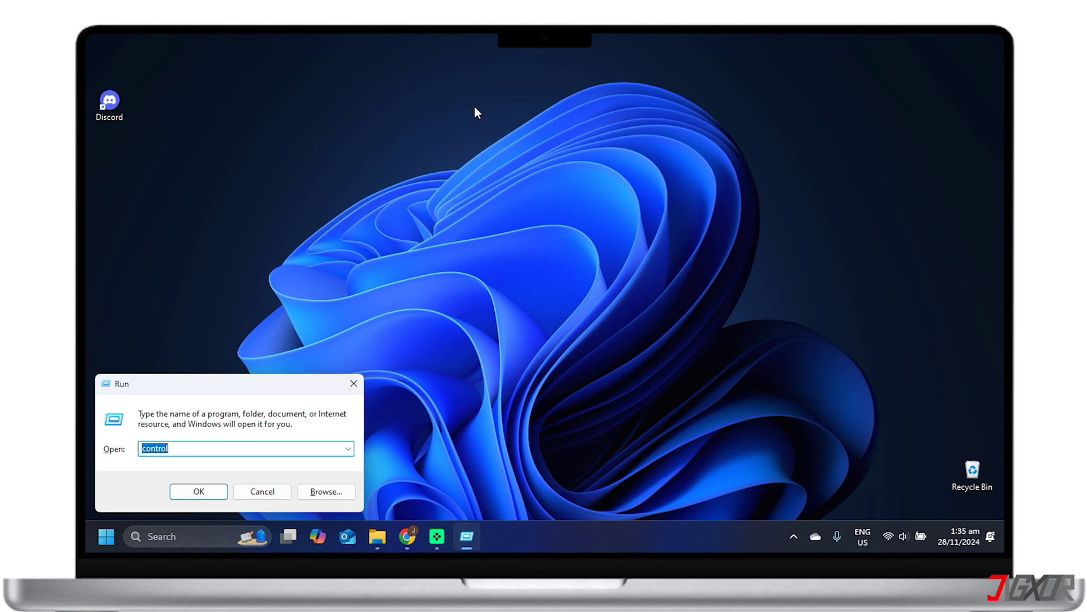
pyautogui.press('BackSpace')
pyautogui.write('%app')
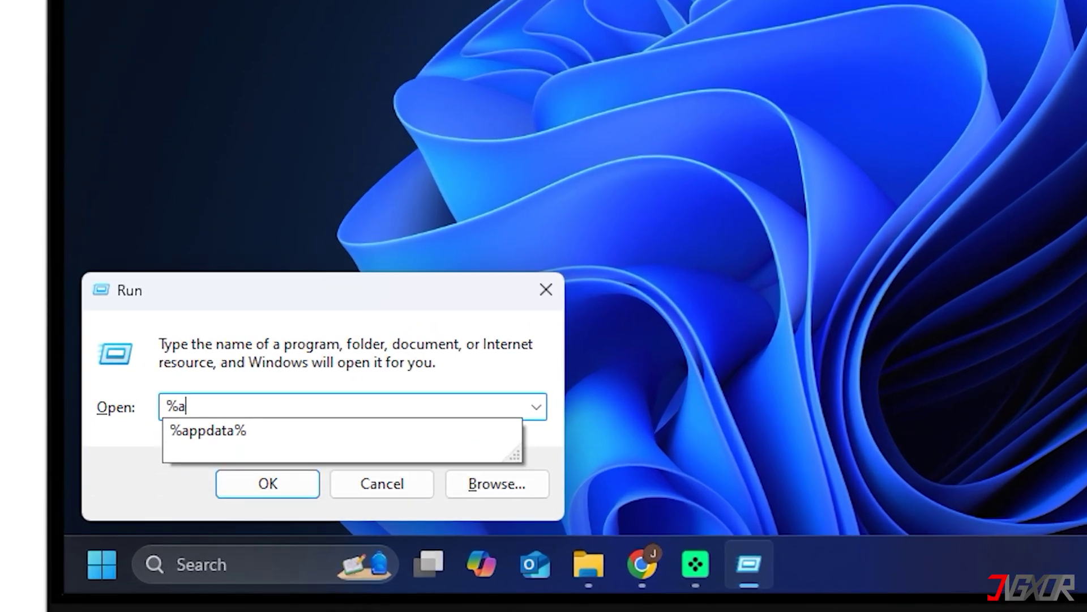
pyautogui.write('data%')
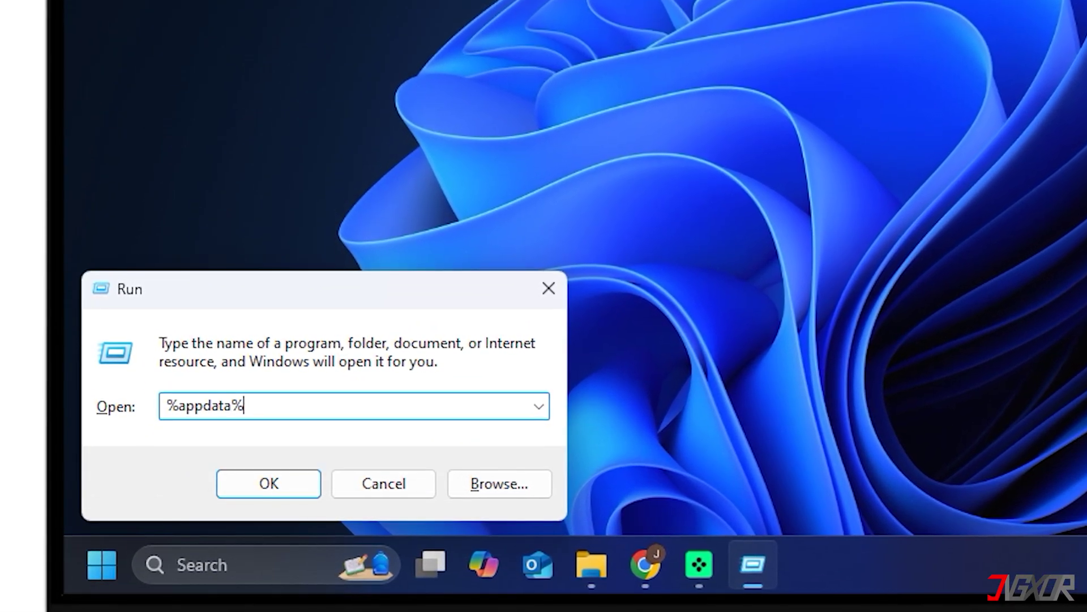
pyautogui.click(288, 486)
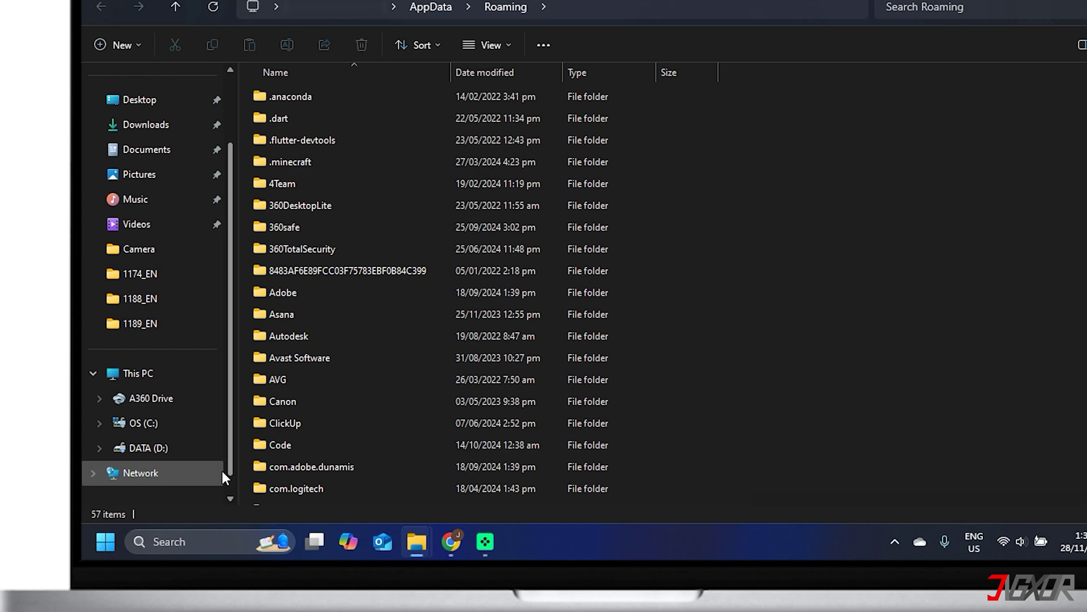
# Step: Delete the discord folder from Roaming and close File Explorer
pyautogui.scroll(-2, 375, 440)
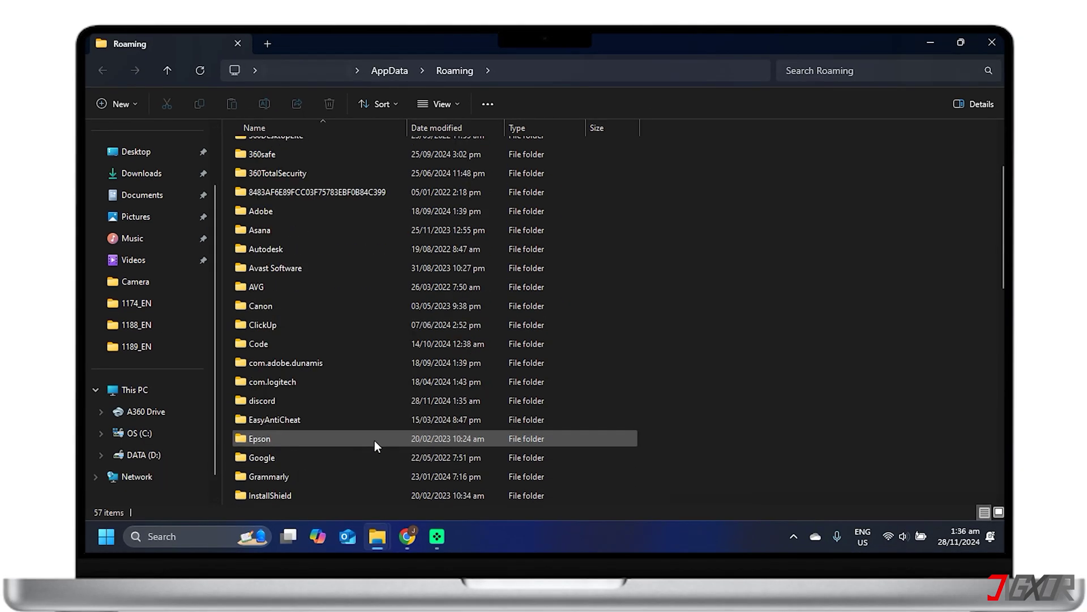
pyautogui.scroll(-3, 391, 482)
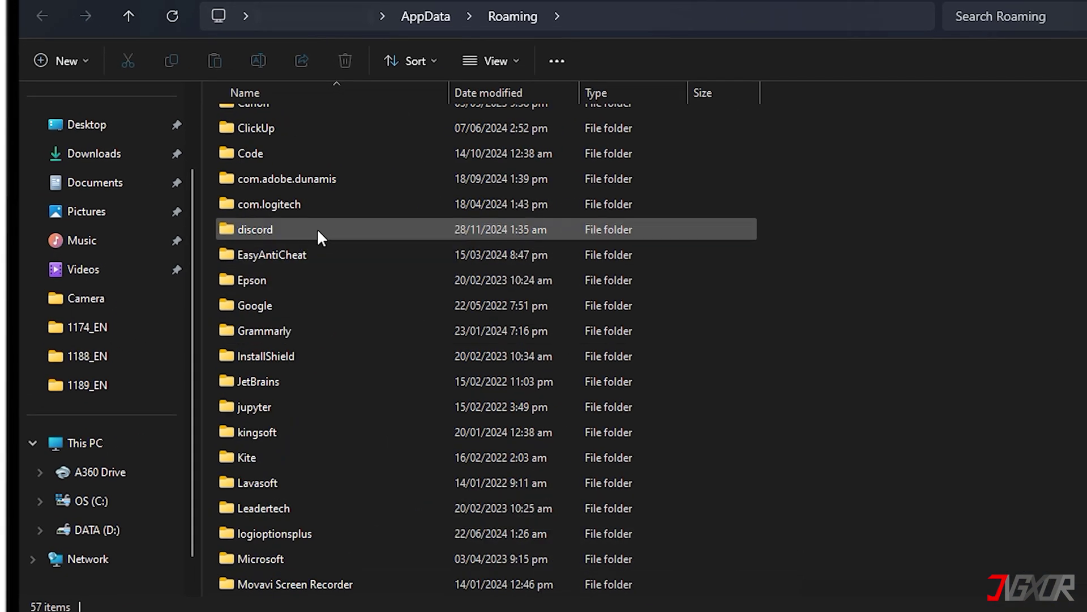
pyautogui.click(313, 229)
pyautogui.rightClick(317, 228)
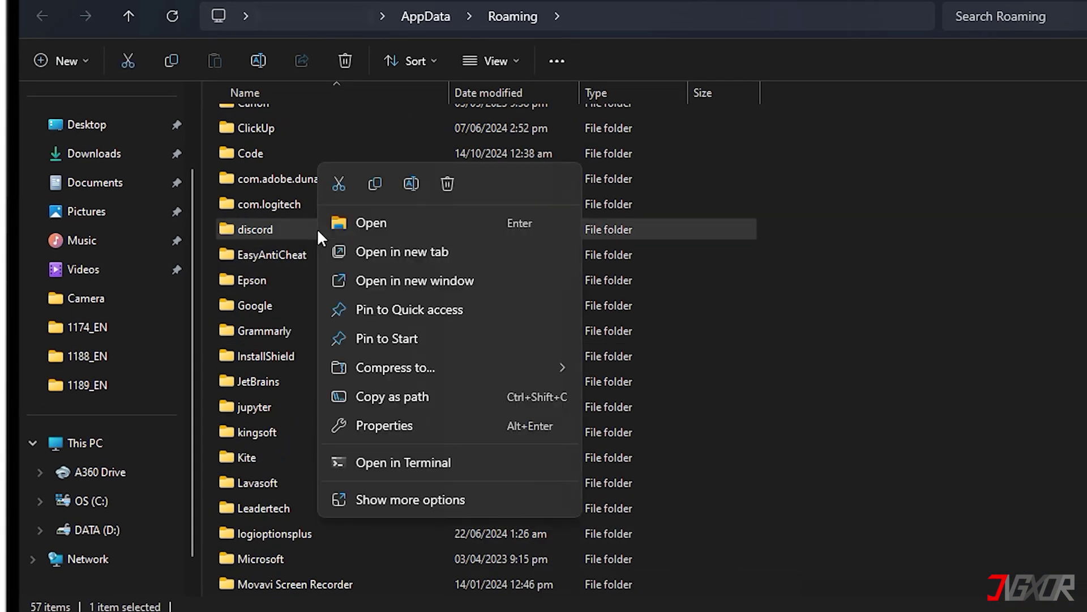
pyautogui.click(447, 183)
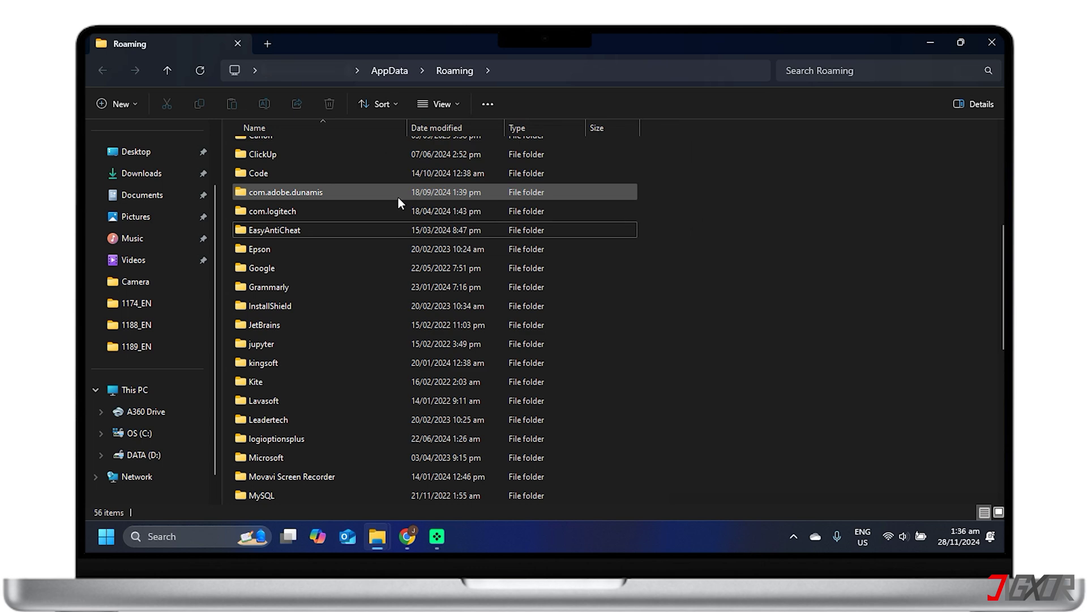
pyautogui.click(994, 39)
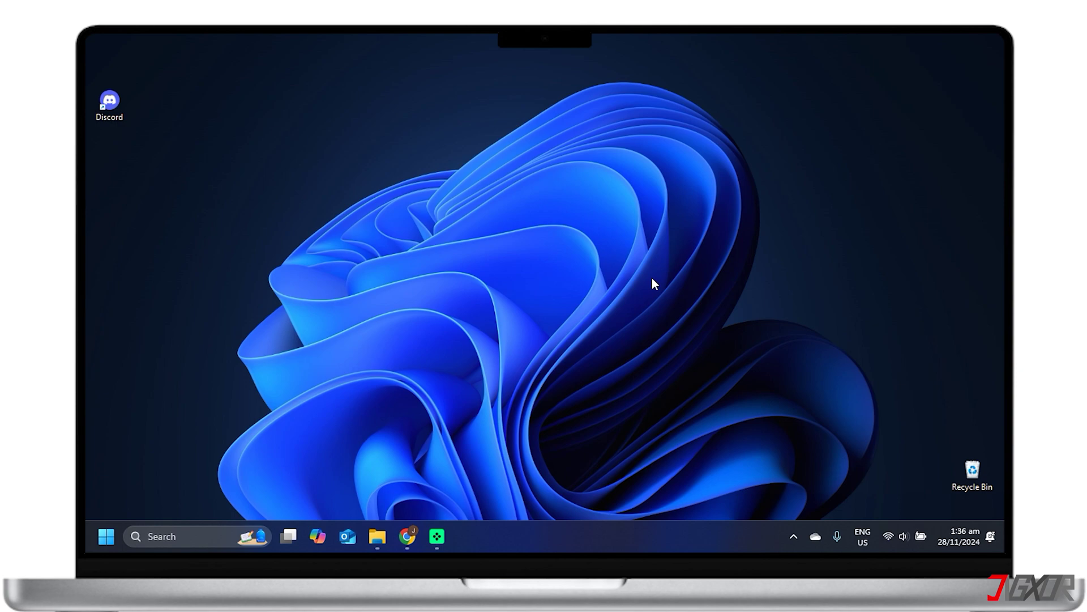
# Step: Open Control Panel's Programs and Features using the control command
pyautogui.press('super+r')
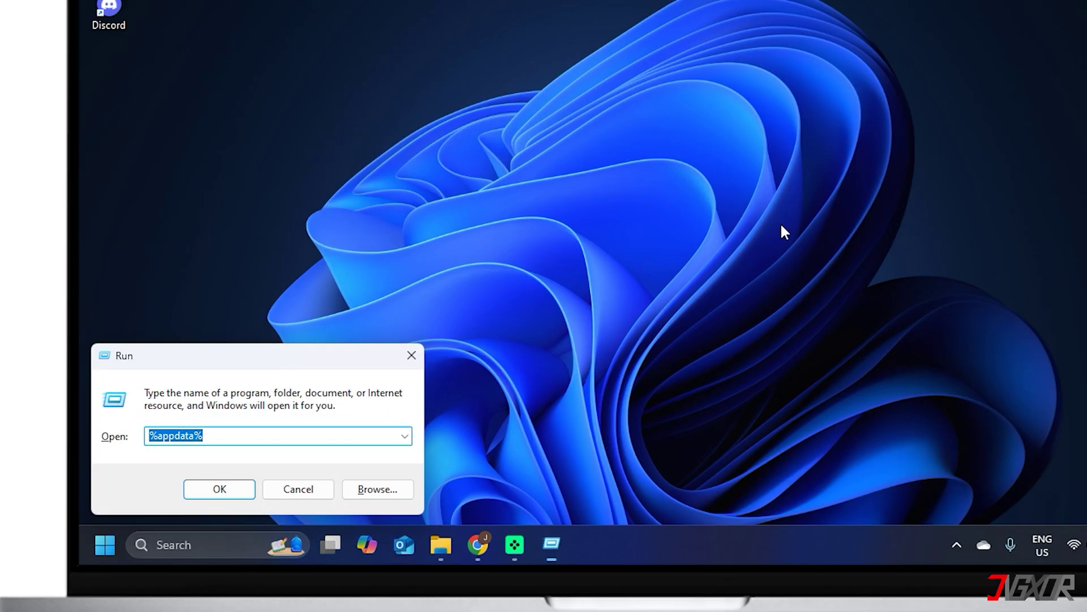
pyautogui.write('control')
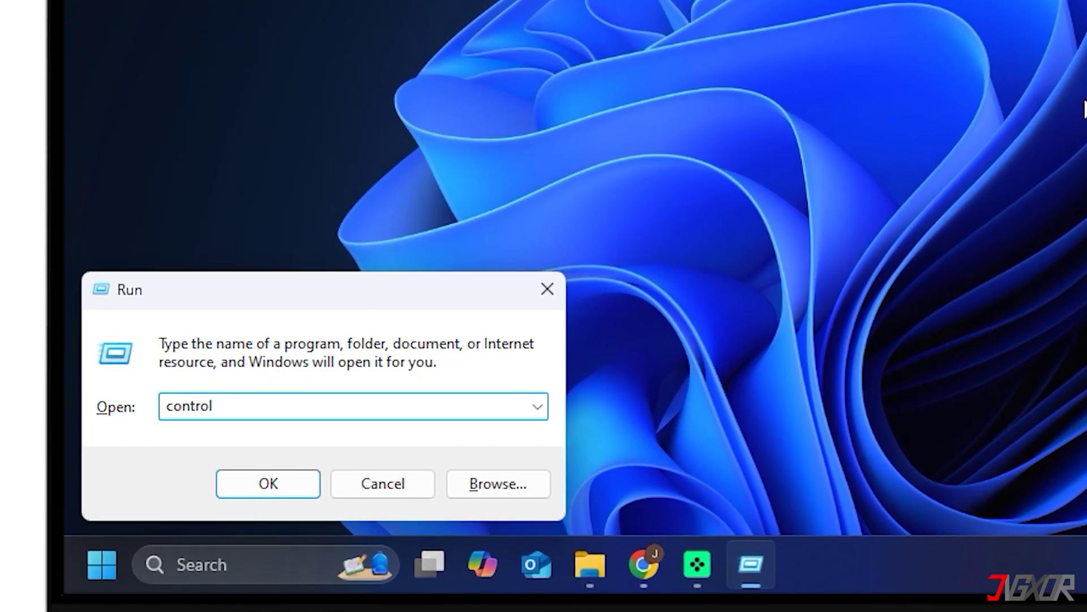
pyautogui.press('Return')
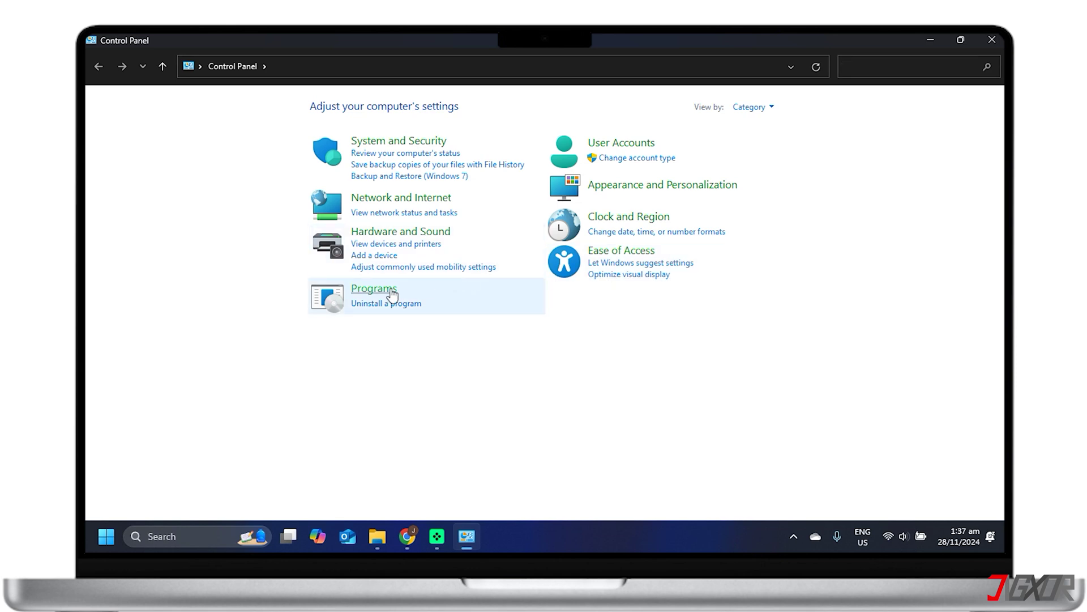
pyautogui.click(391, 292)
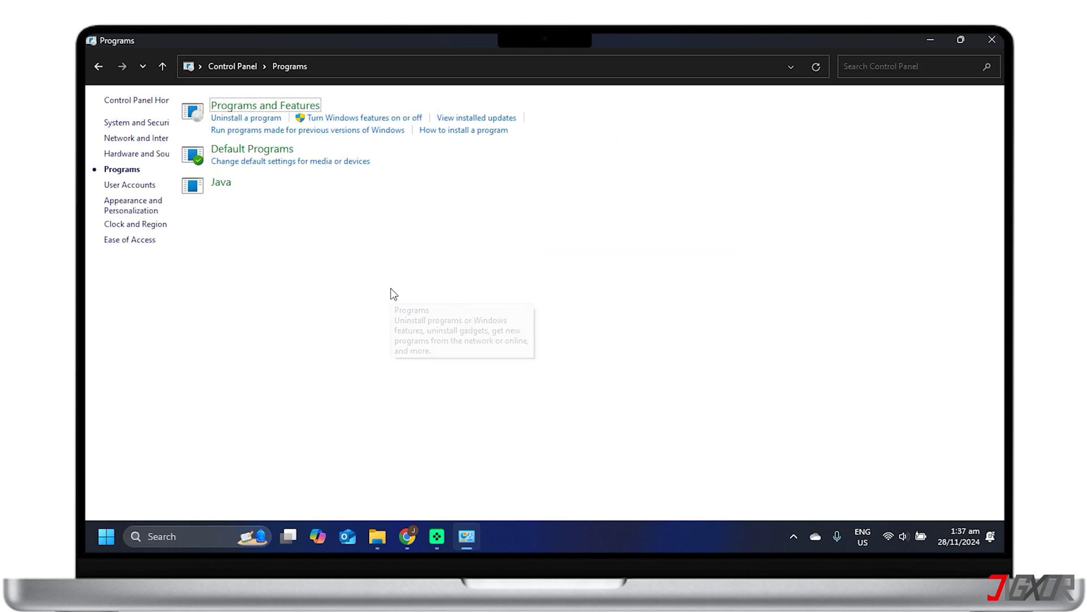
pyautogui.click(313, 110)
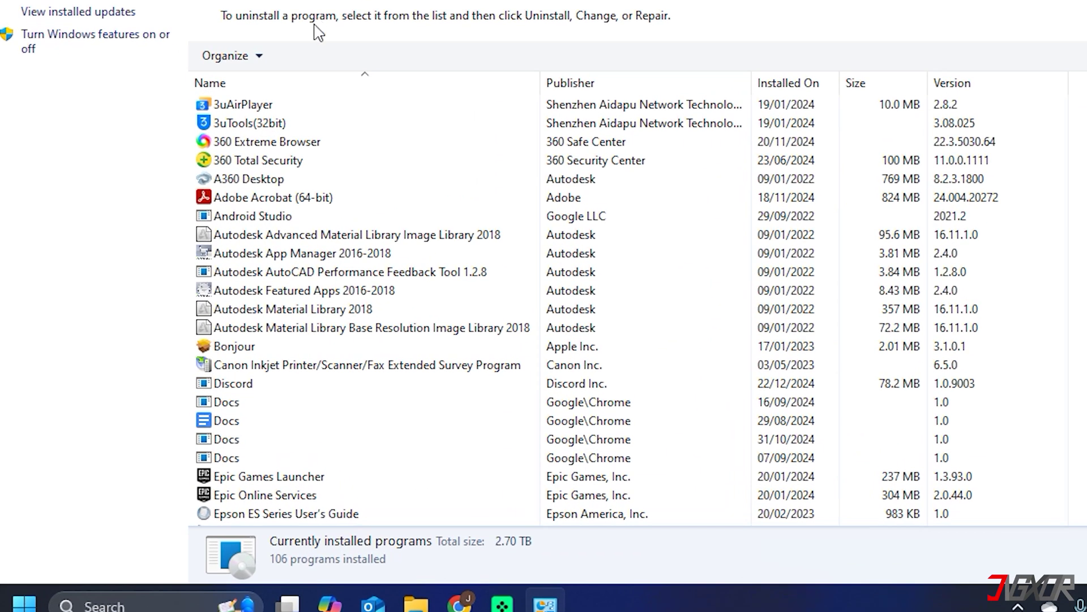
# Step: Uninstall Discord from the installed programs list
pyautogui.click(252, 390)
pyautogui.rightClick(252, 390)
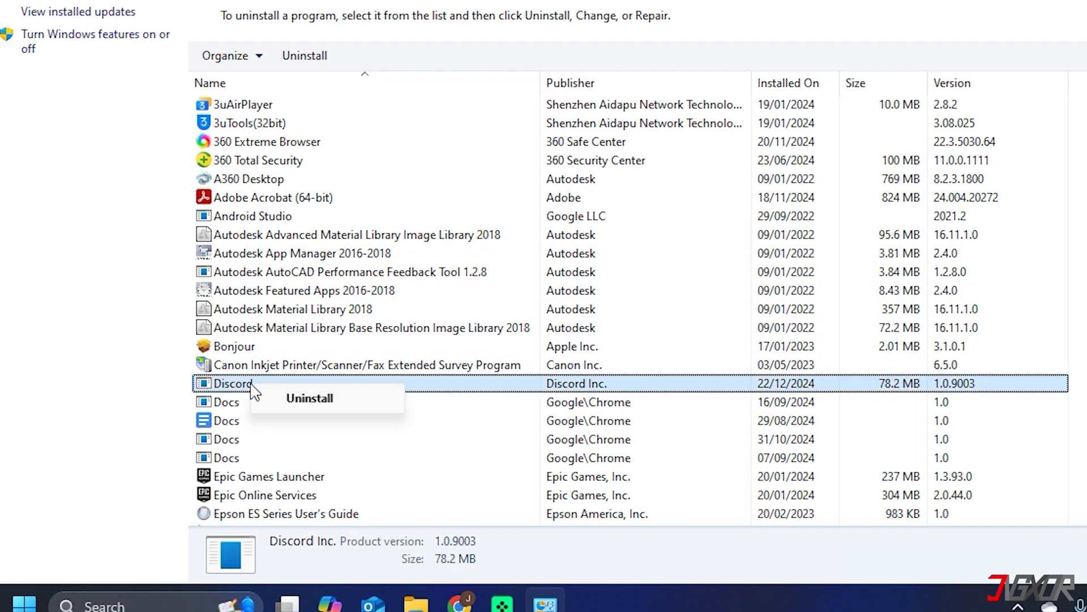
pyautogui.click(286, 398)
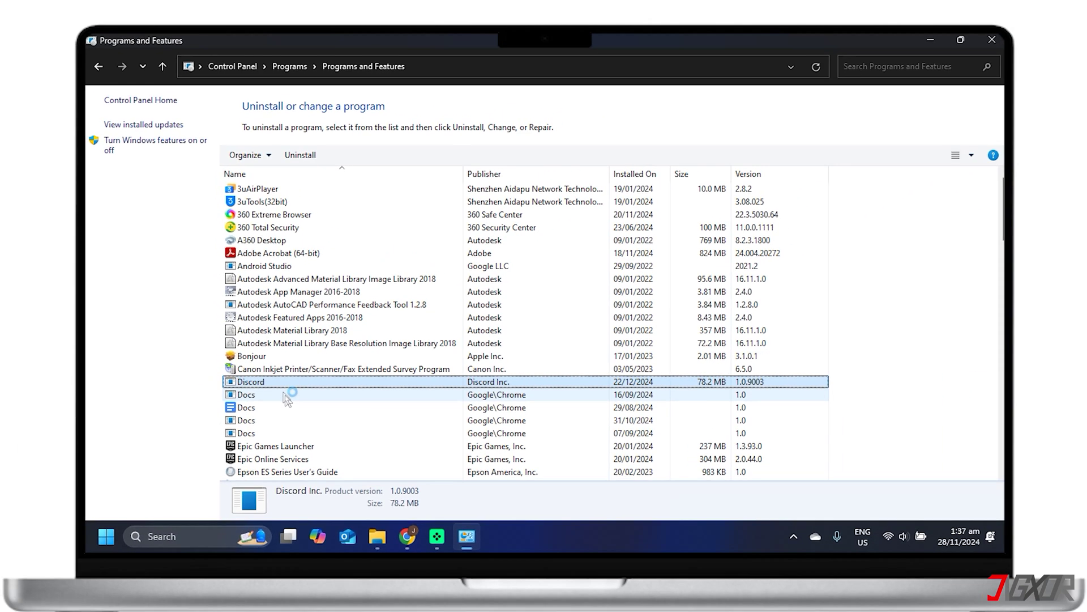
# Step: Launch the downloaded DiscordSetup.exe installer from Chrome's download history, then show the desktop
pyautogui.click(992, 40)
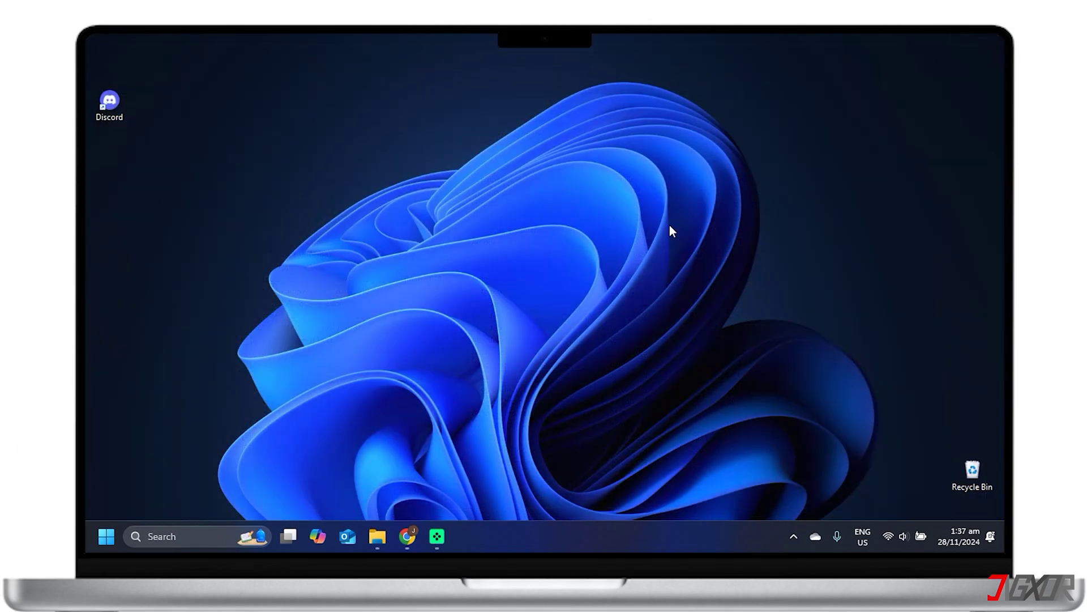
pyautogui.click(403, 534)
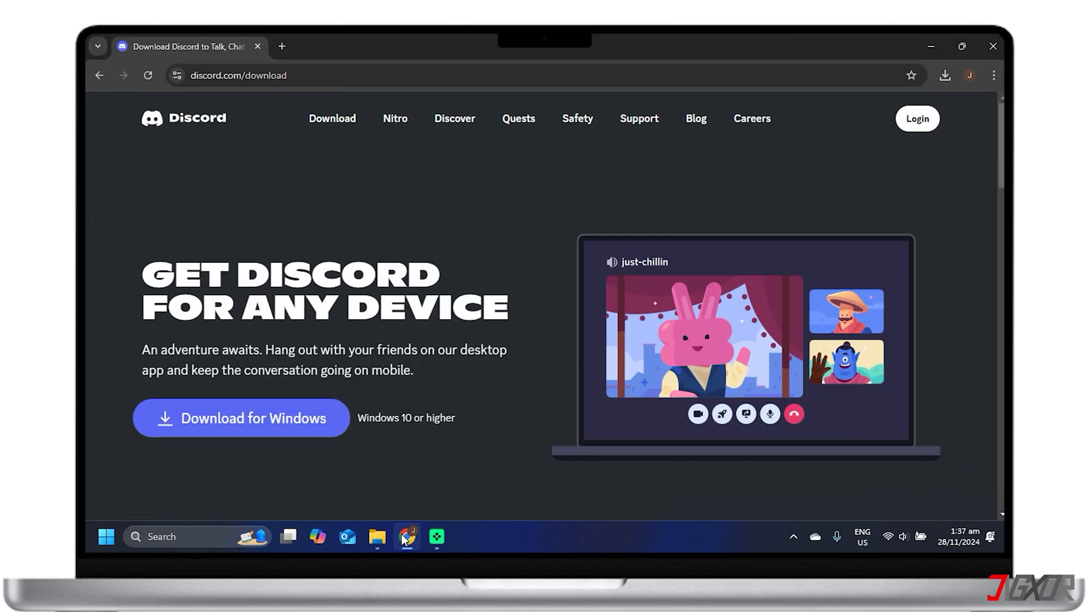
pyautogui.click(945, 76)
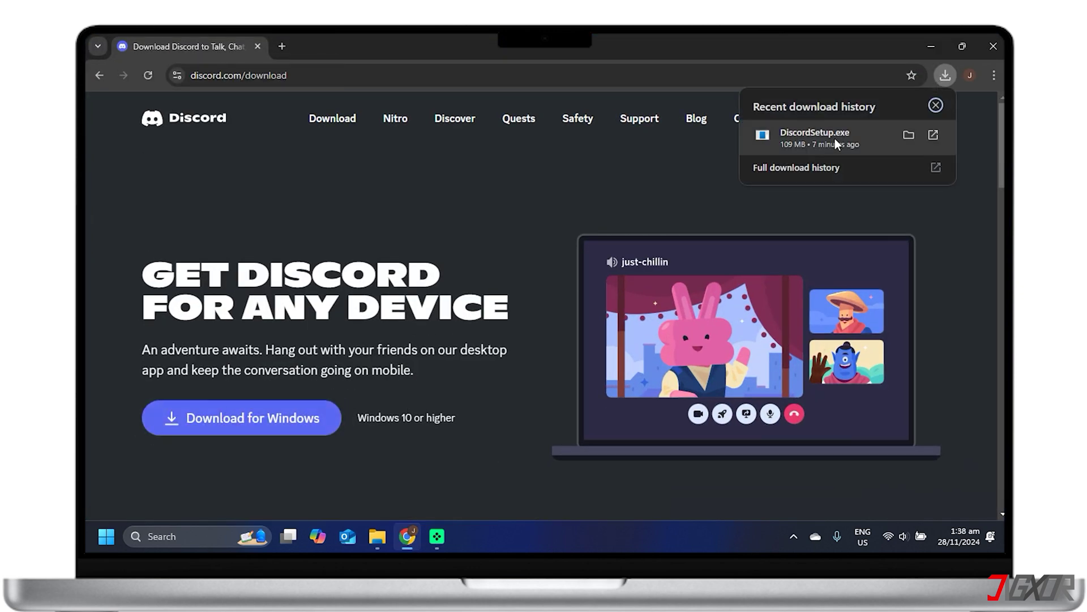
pyautogui.click(837, 141)
pyautogui.press('super+d')
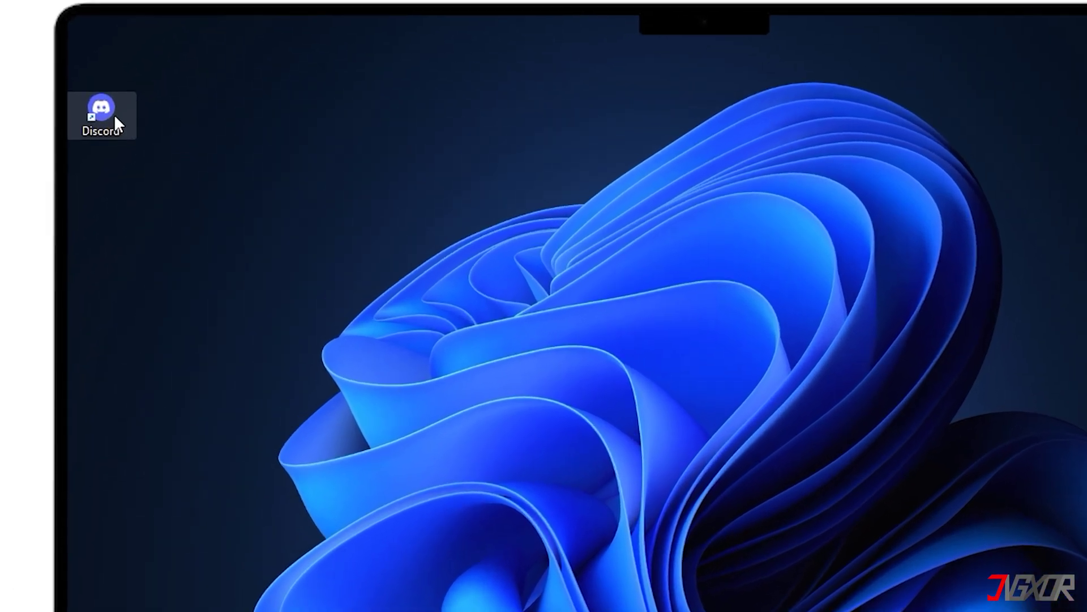
# Step: Run the Discord desktop shortcut as administrator
pyautogui.click(117, 105)
pyautogui.rightClick(113, 114)
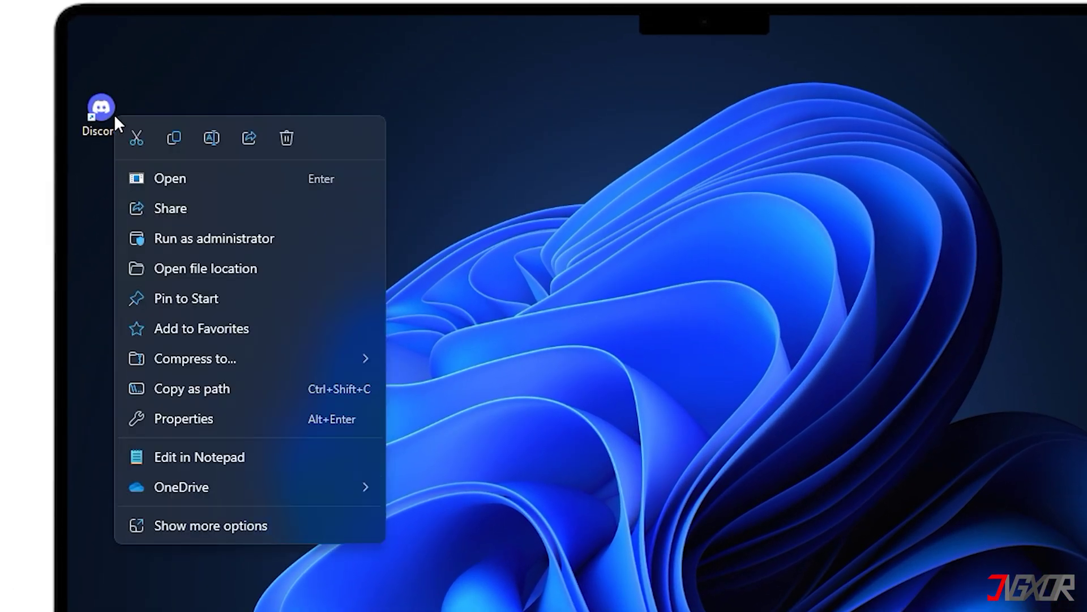
pyautogui.click(222, 241)
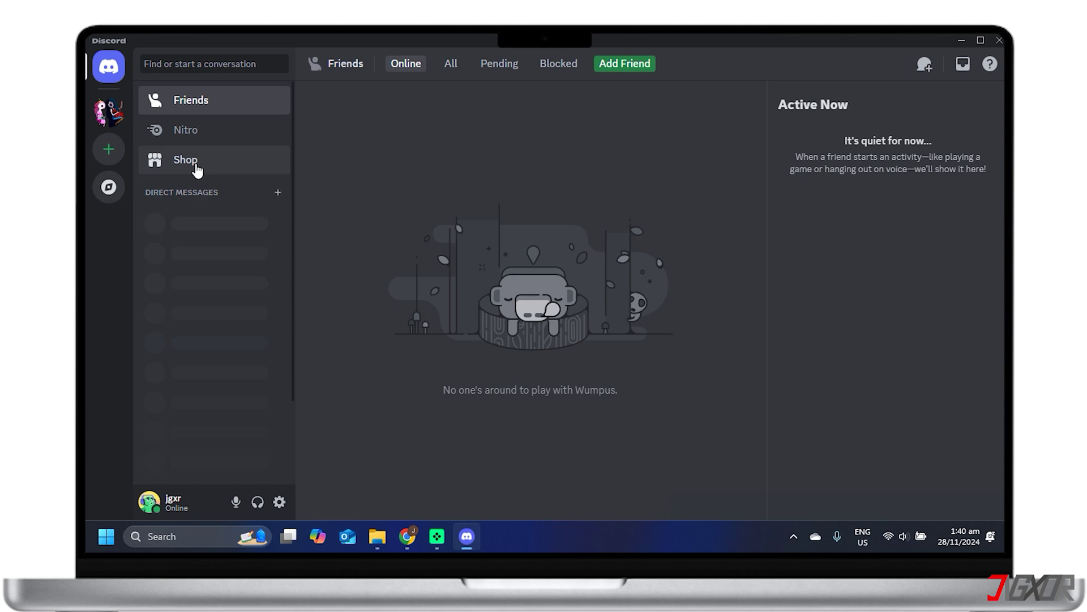
# Step: Open the Shop page from Discord's left sidebar
pyautogui.click(197, 170)
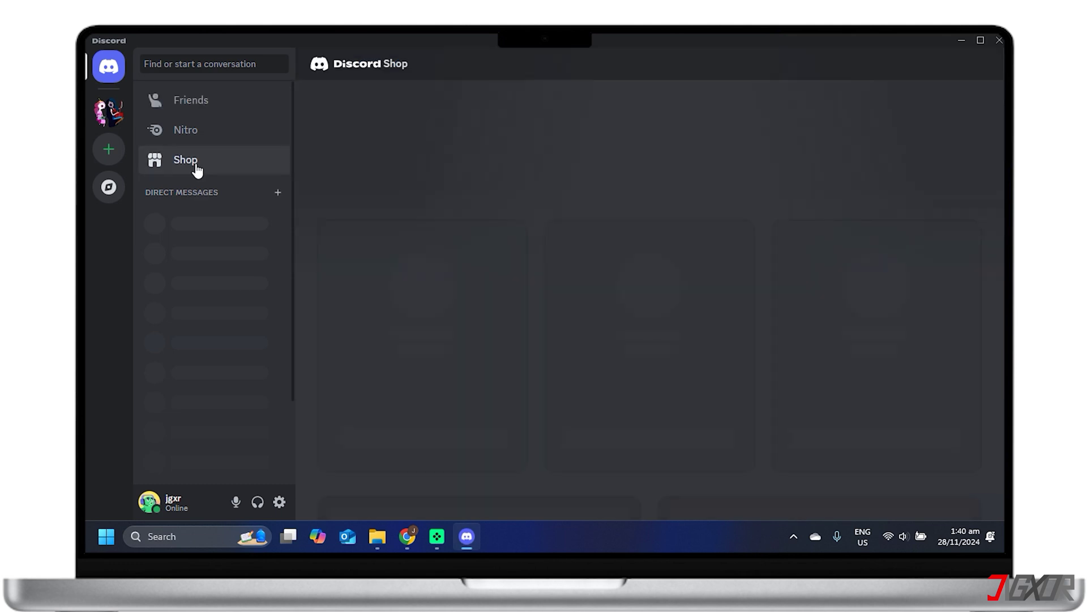